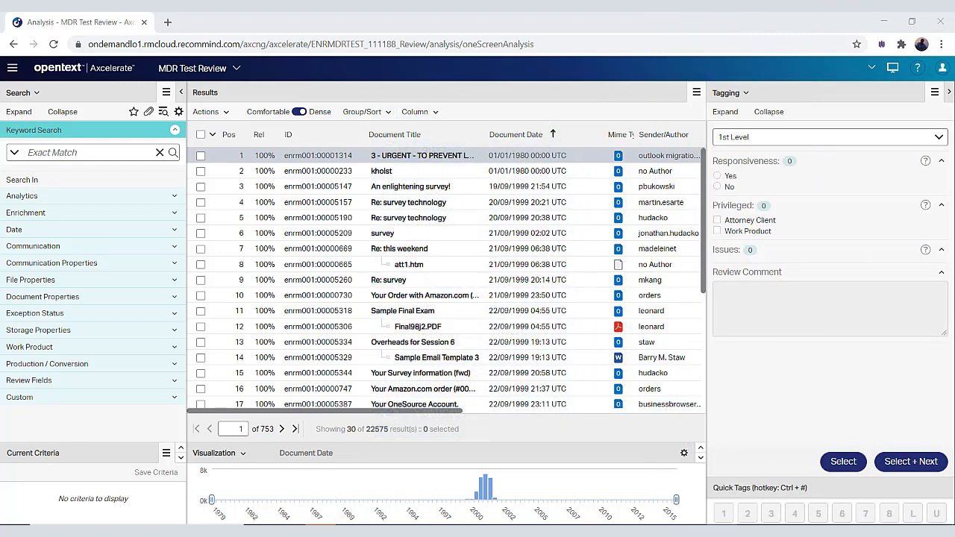
Step: Go to the Fields and Values administration page, rename the Responsiveness field as Relevant and apply the change
{"action": "left_click", "coordinate": [12, 72]}
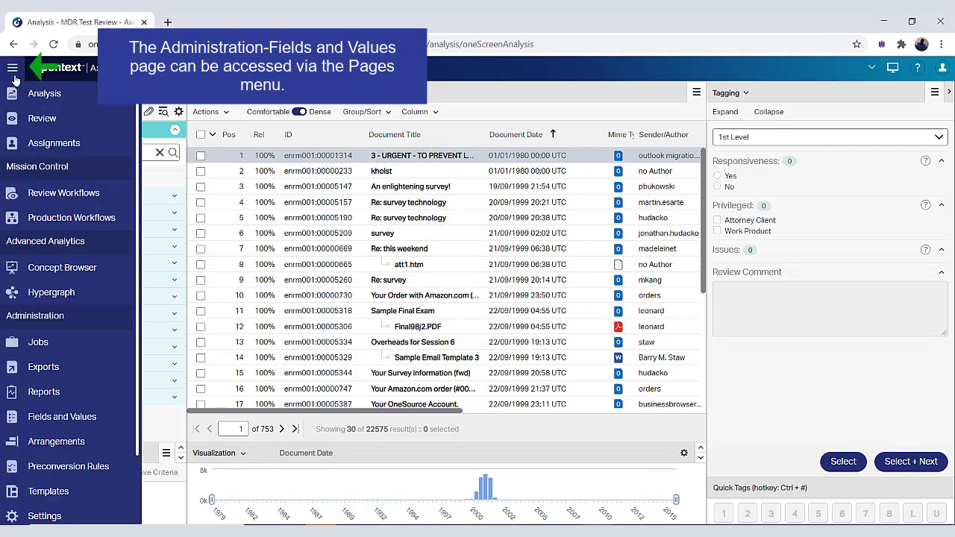
{"action": "left_click", "coordinate": [50, 417]}
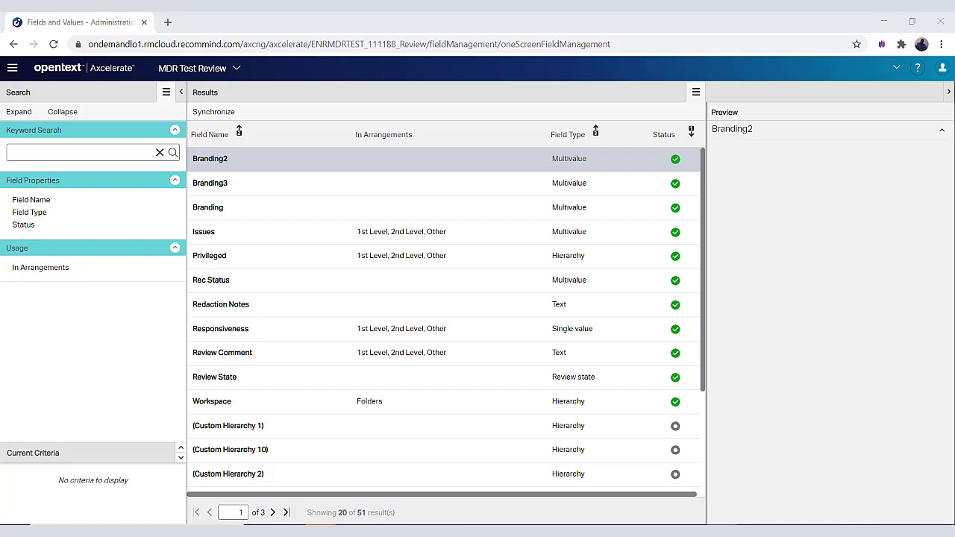
{"action": "double_click", "coordinate": [209, 330]}
{"action": "double_click", "coordinate": [115, 153]}
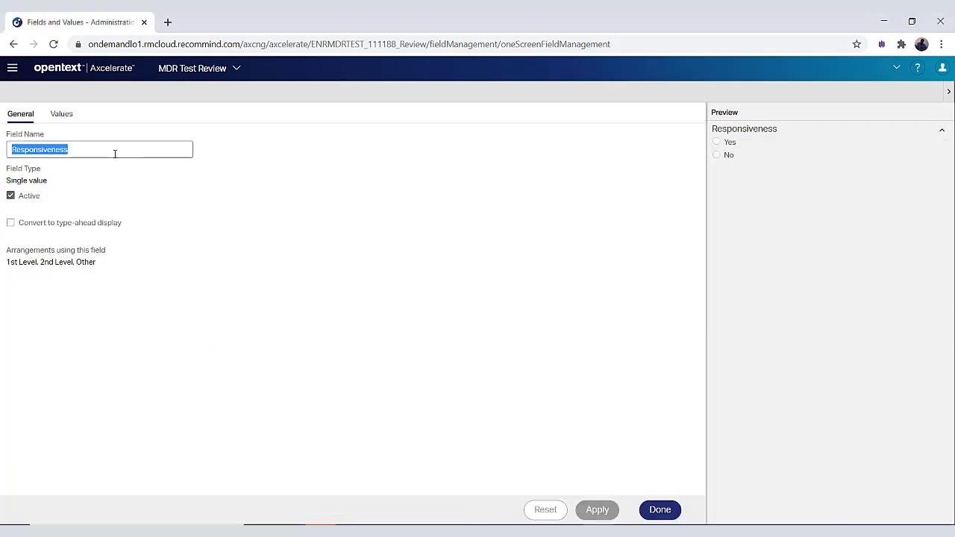
{"action": "type", "text": "Releva"}
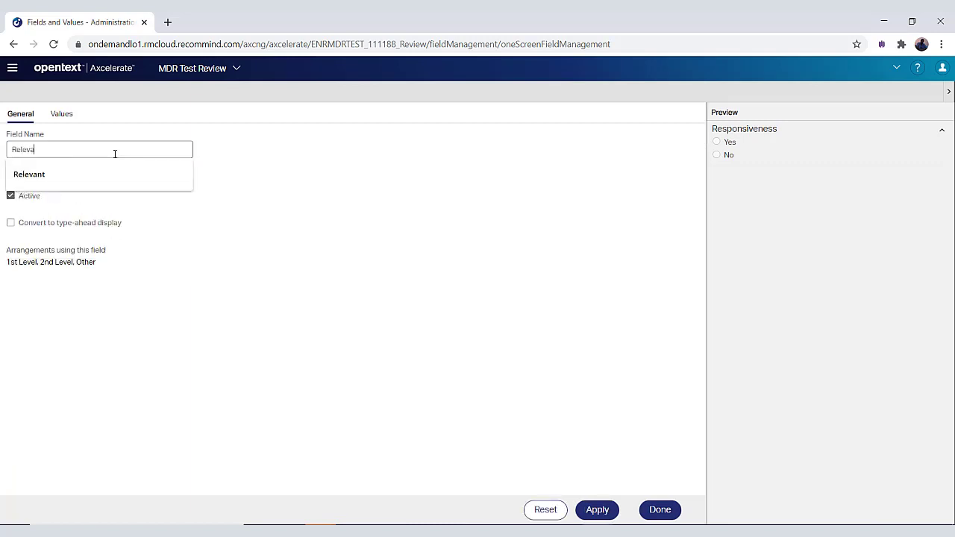
{"action": "type", "text": "nt"}
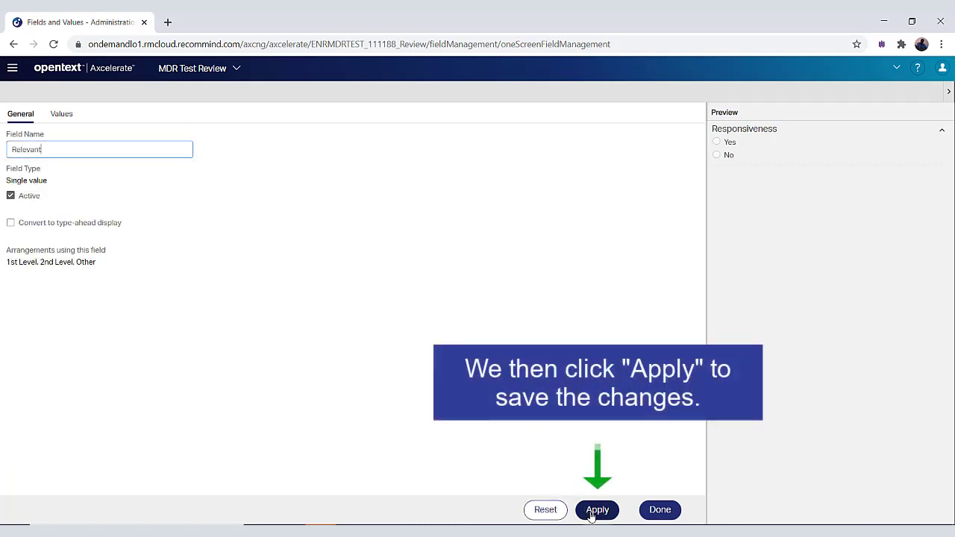
{"action": "left_click", "coordinate": [591, 514]}
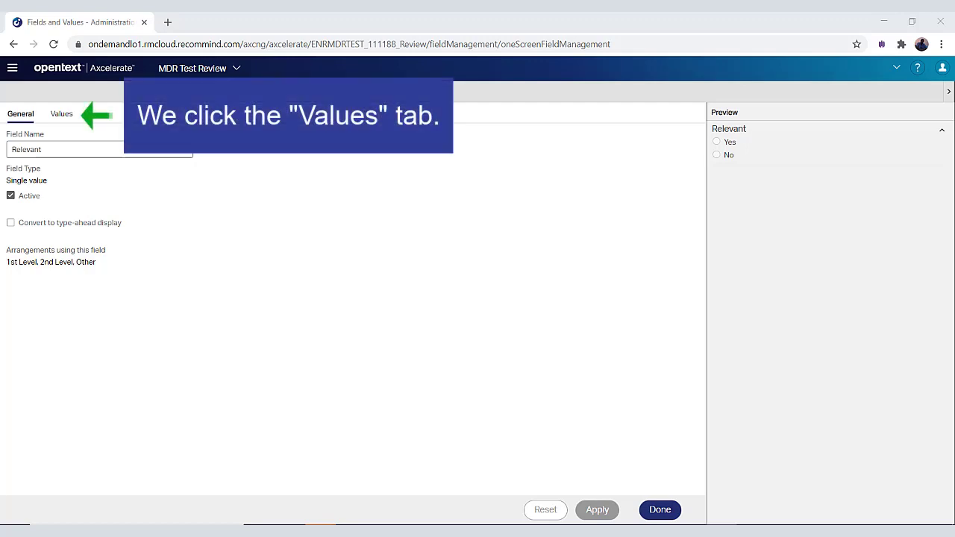
Step: Rename the Yes value of the Relevant field as Relevant
{"action": "left_click", "coordinate": [64, 116]}
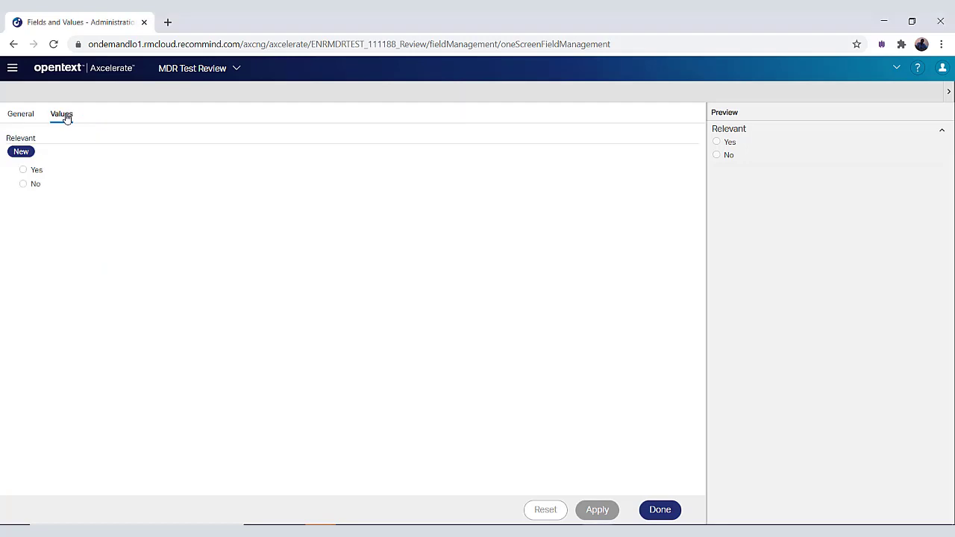
{"action": "left_click", "coordinate": [57, 172]}
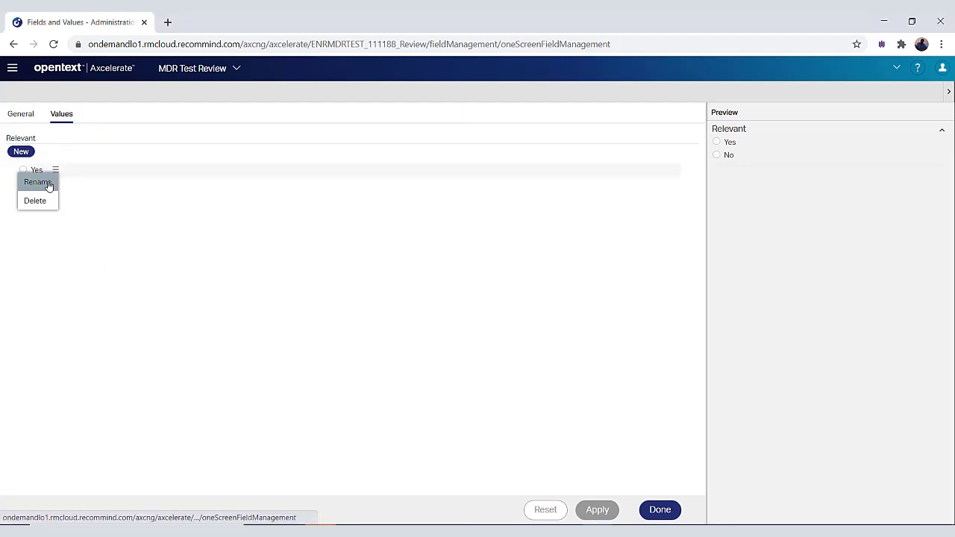
{"action": "left_click", "coordinate": [52, 183]}
{"action": "key", "text": "BackSpace"}
{"action": "key", "text": "BackSpace"}
{"action": "key", "text": "BackSpace"}
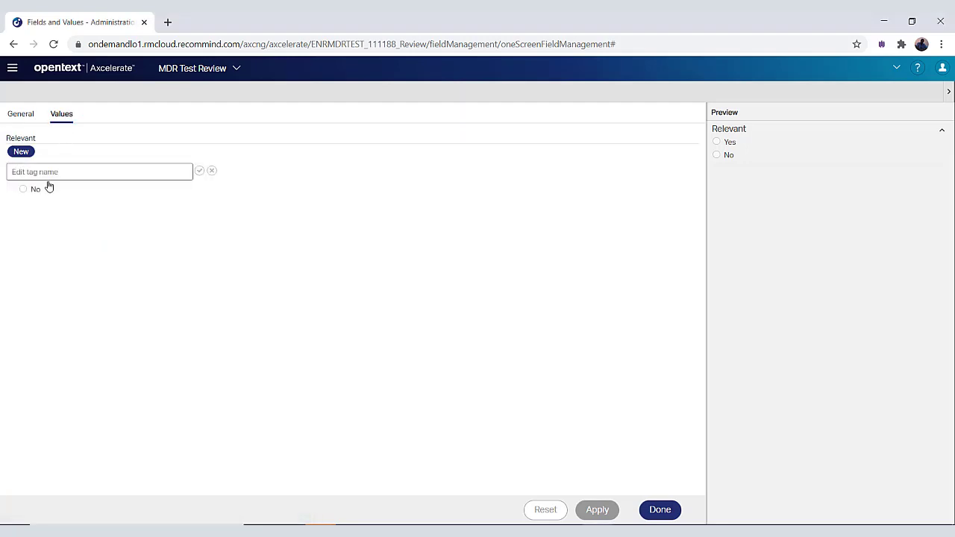
{"action": "type", "text": "Relevant"}
{"action": "left_click", "coordinate": [198, 171]}
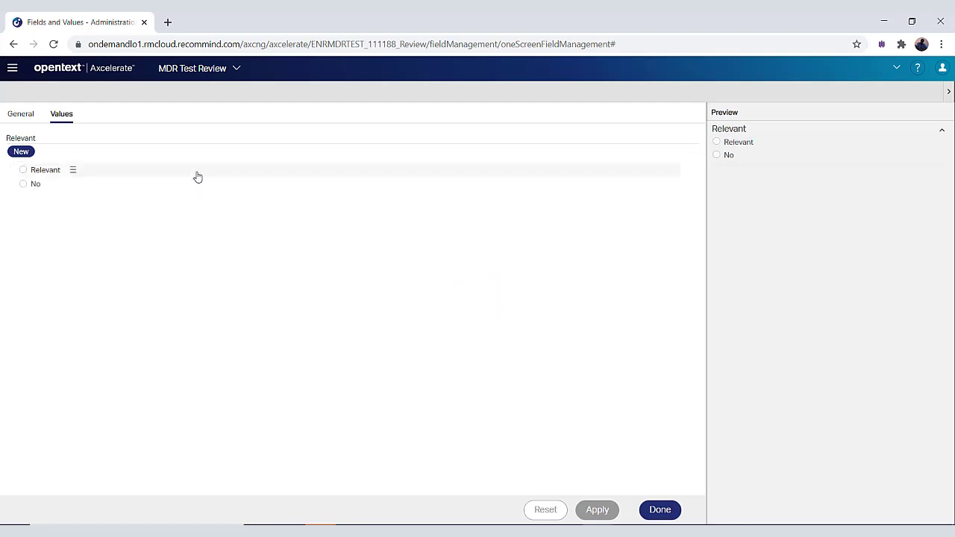
Step: Rename the No value of the Relevant field as Not Relevant
{"action": "left_click", "coordinate": [55, 185]}
{"action": "left_click", "coordinate": [35, 195]}
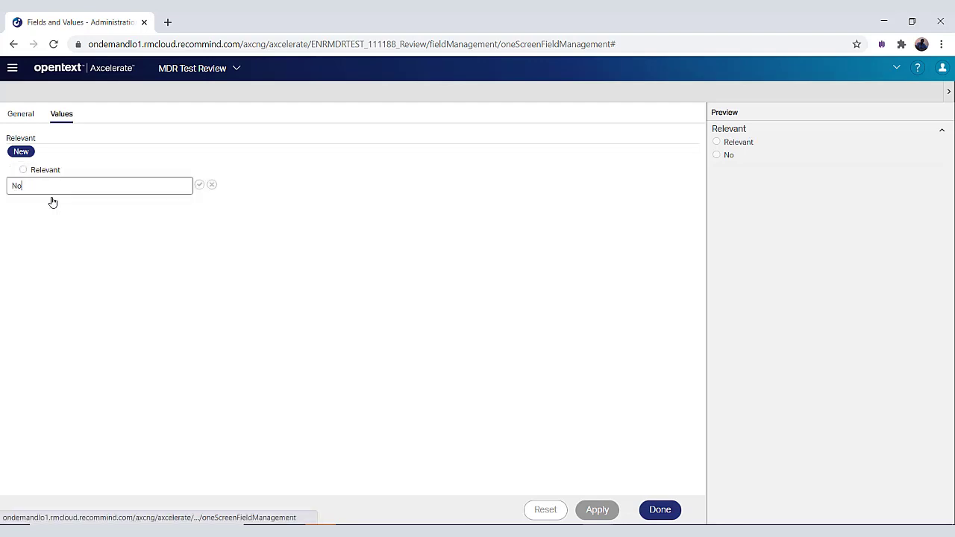
{"action": "type", "text": "t Re"}
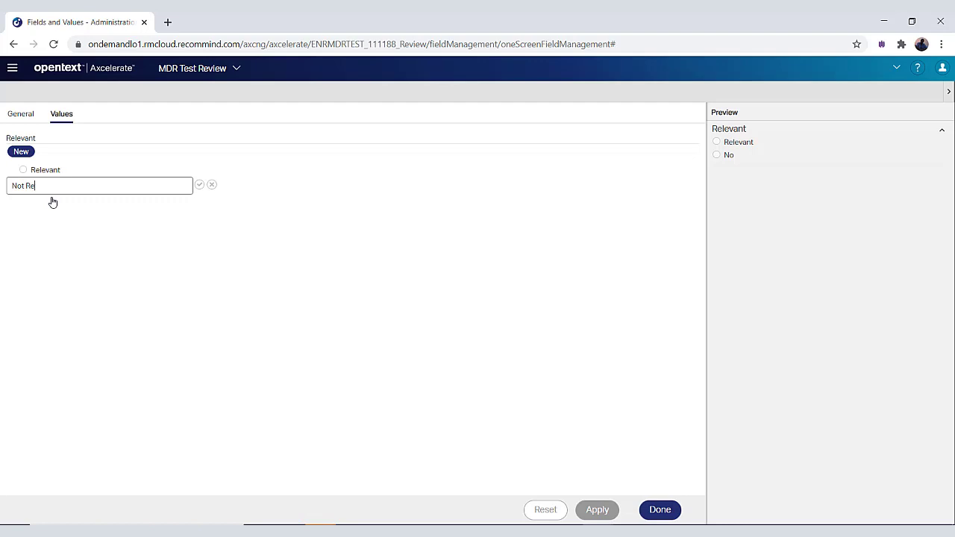
{"action": "type", "text": "levant"}
{"action": "left_click", "coordinate": [199, 185]}
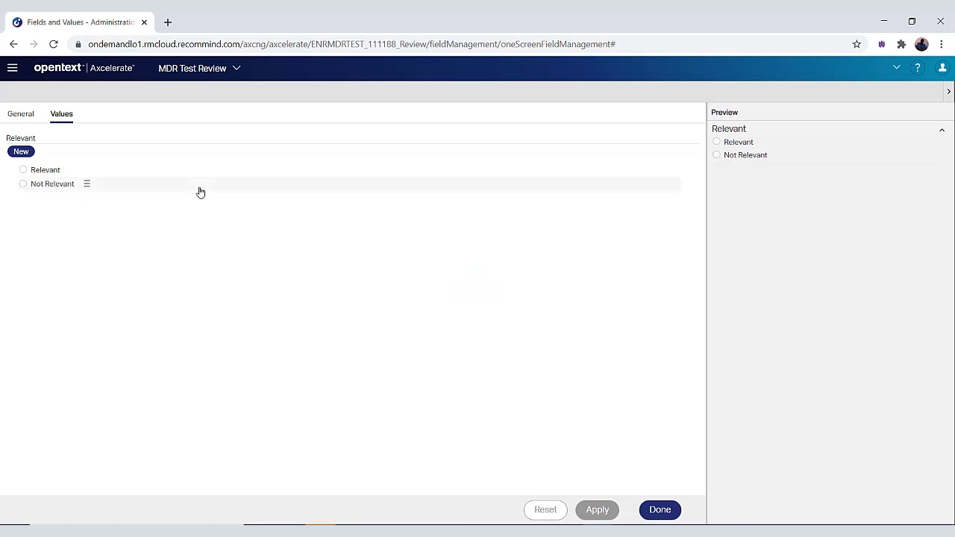
Step: Add the value Needs Further Review at the end of the Relevant field's values, then save and close the field
{"action": "left_click", "coordinate": [29, 153]}
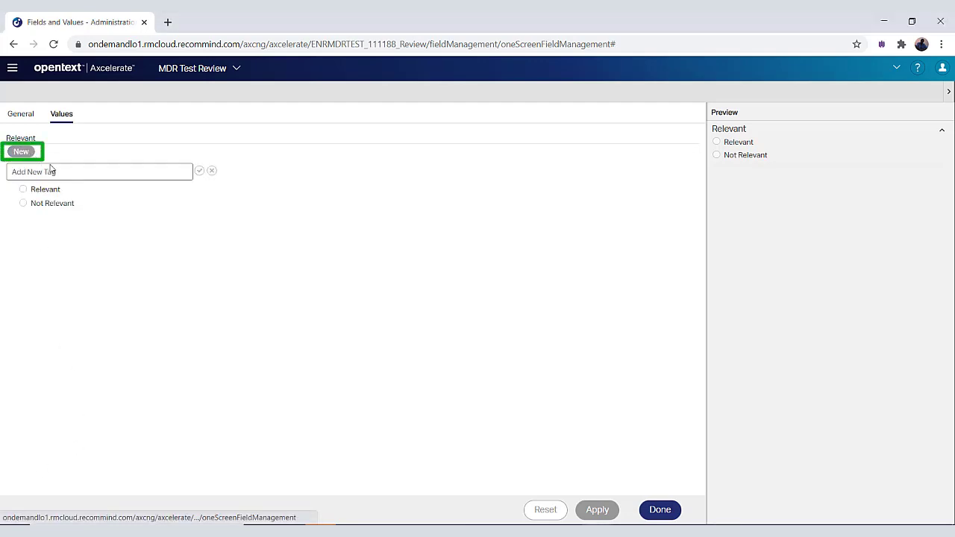
{"action": "type", "text": "Needs Further Review"}
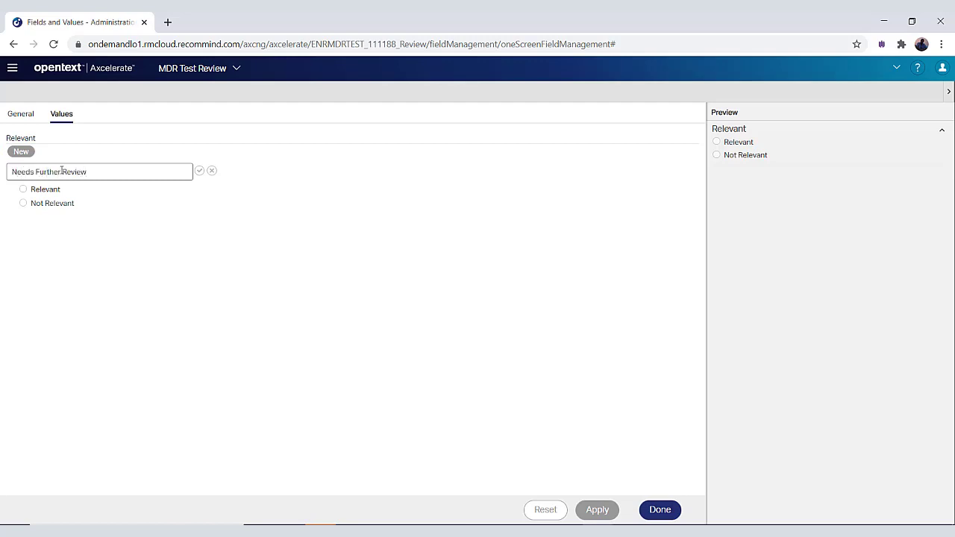
{"action": "left_click", "coordinate": [199, 171]}
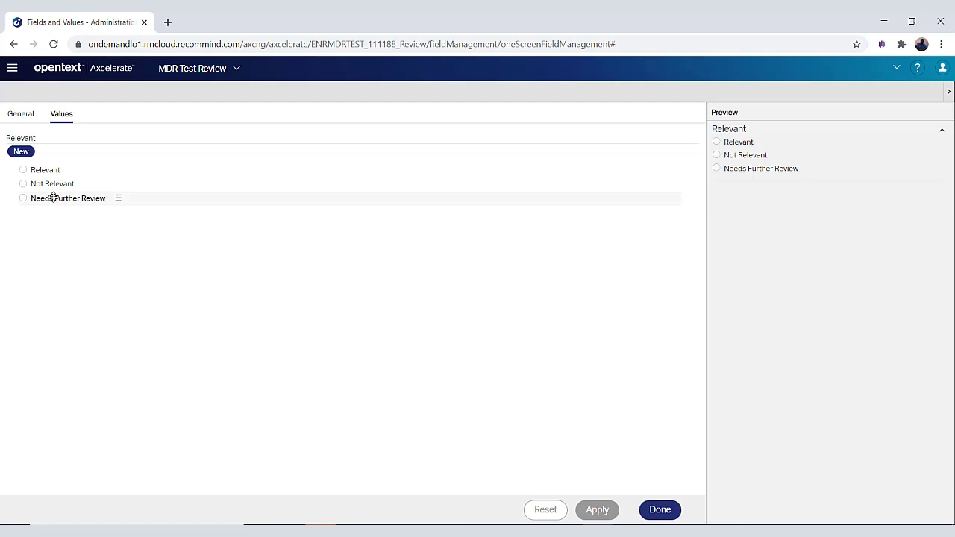
{"action": "mouse_move", "coordinate": [53, 196]}
{"action": "left_mouse_down"}
{"action": "mouse_move", "coordinate": [54, 182]}
{"action": "mouse_move", "coordinate": [52, 208]}
{"action": "left_mouse_up"}
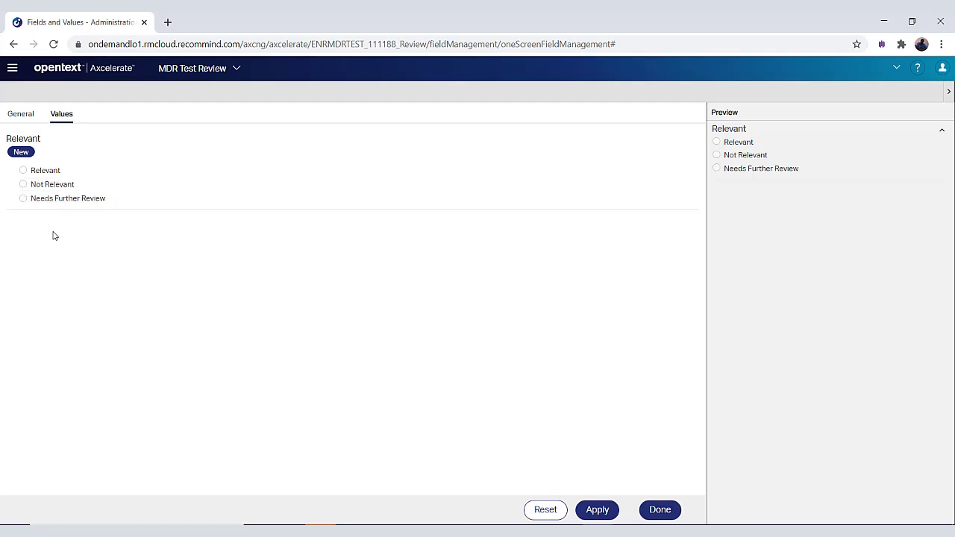
{"action": "left_click", "coordinate": [595, 513]}
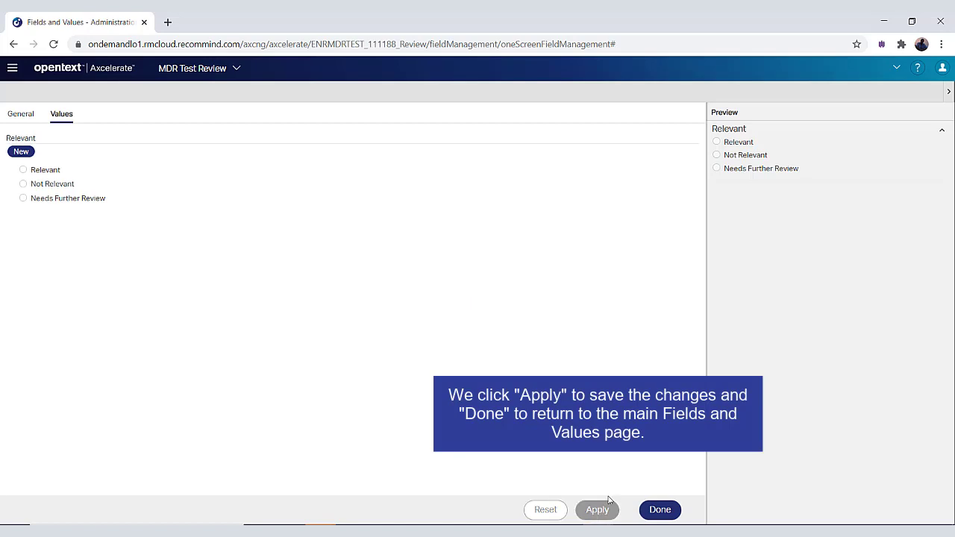
{"action": "left_click", "coordinate": [651, 509]}
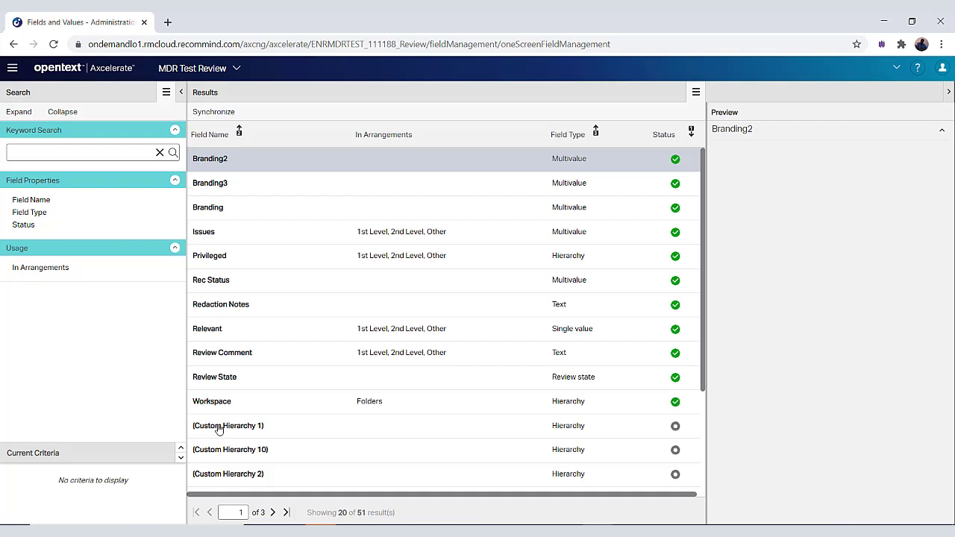
Step: Rename the inactive (Custom Hierarchy 1) field as Privilege Reason, make it active and apply the changes
{"action": "double_click", "coordinate": [217, 429]}
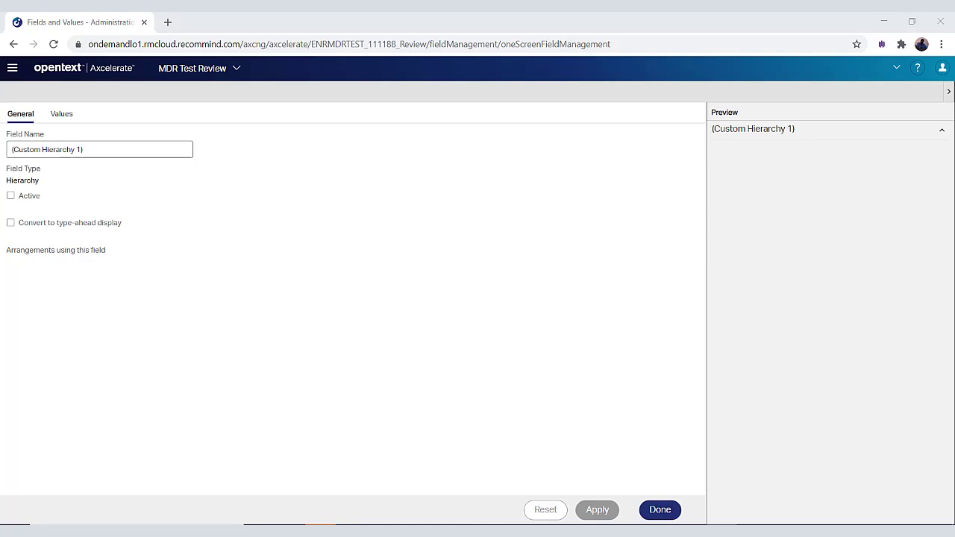
{"action": "triple_click", "coordinate": [97, 148]}
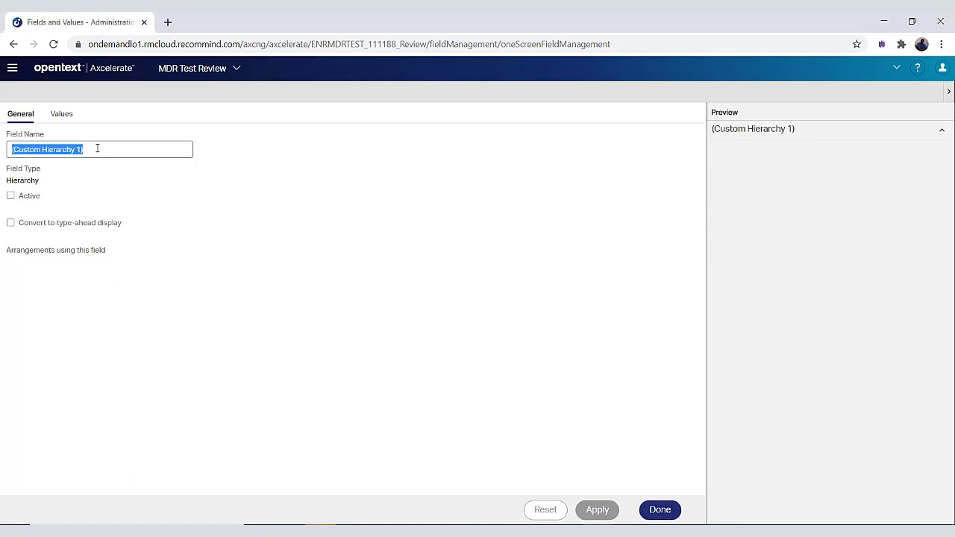
{"action": "type", "text": "Priv"}
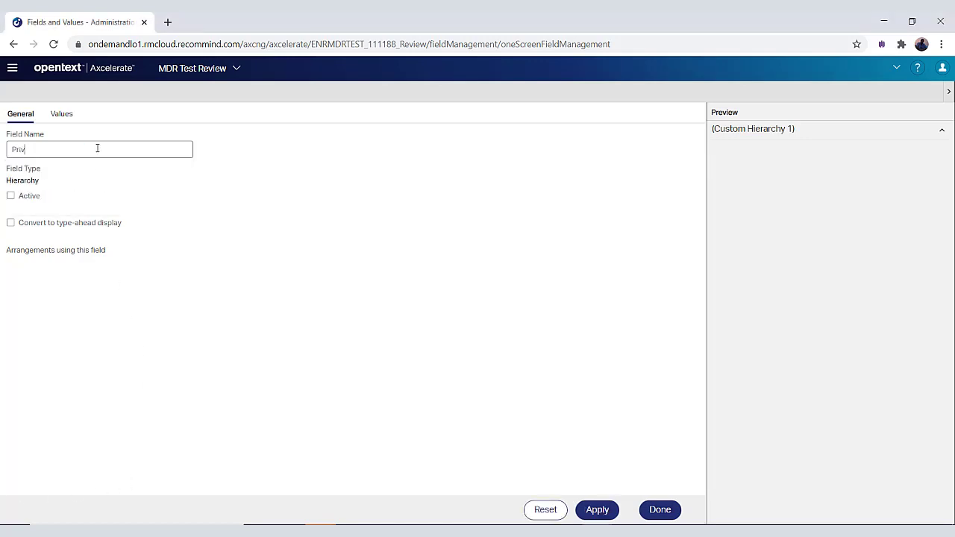
{"action": "type", "text": "ilege Reason"}
{"action": "left_click", "coordinate": [10, 195]}
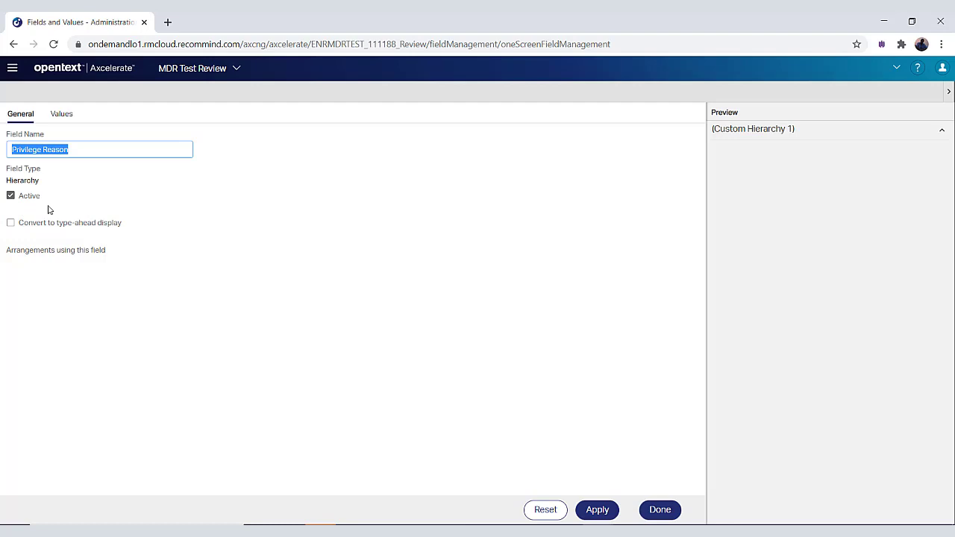
{"action": "left_click", "coordinate": [592, 512]}
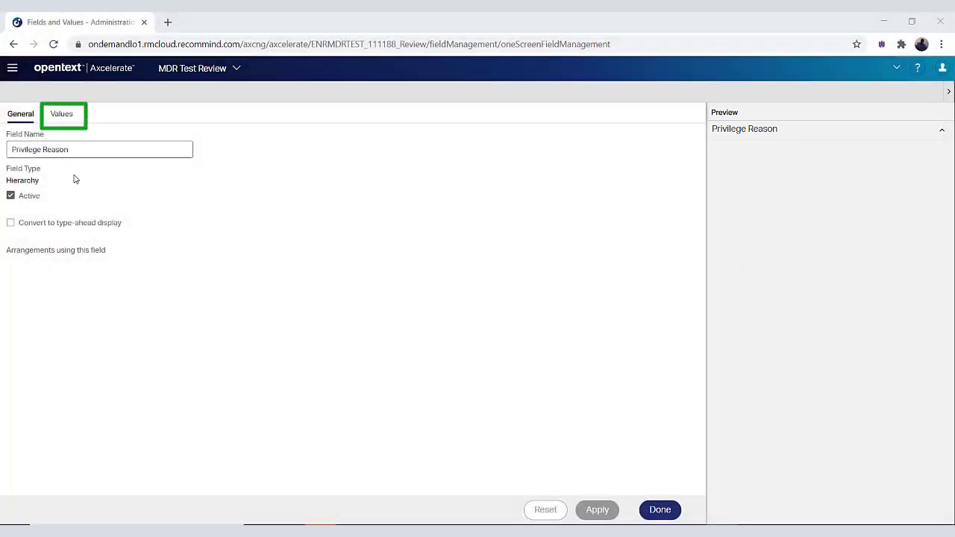
Step: Add the values Personal Information, Social Security Number and CC Number to the Privilege Reason field
{"action": "left_click", "coordinate": [65, 117]}
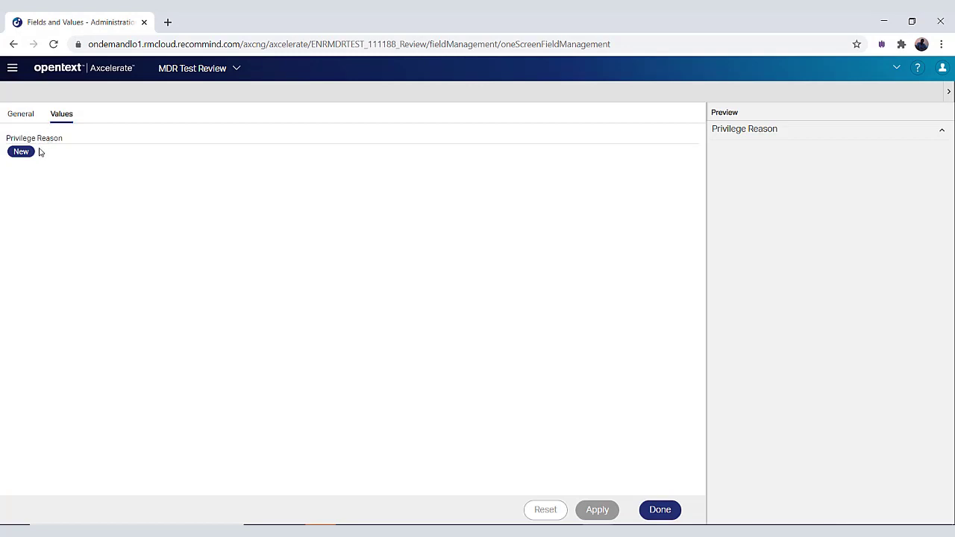
{"action": "left_click", "coordinate": [25, 153]}
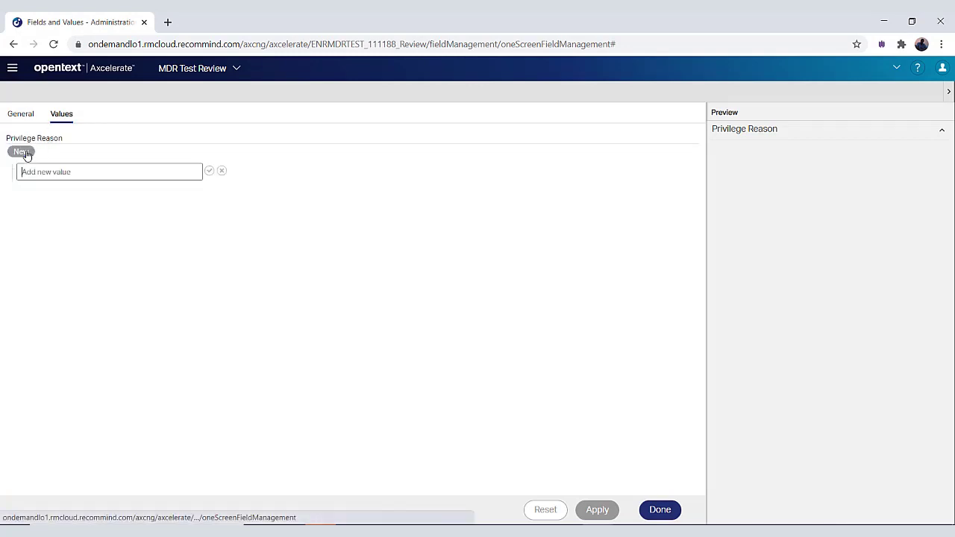
{"action": "type", "text": "Personal Information"}
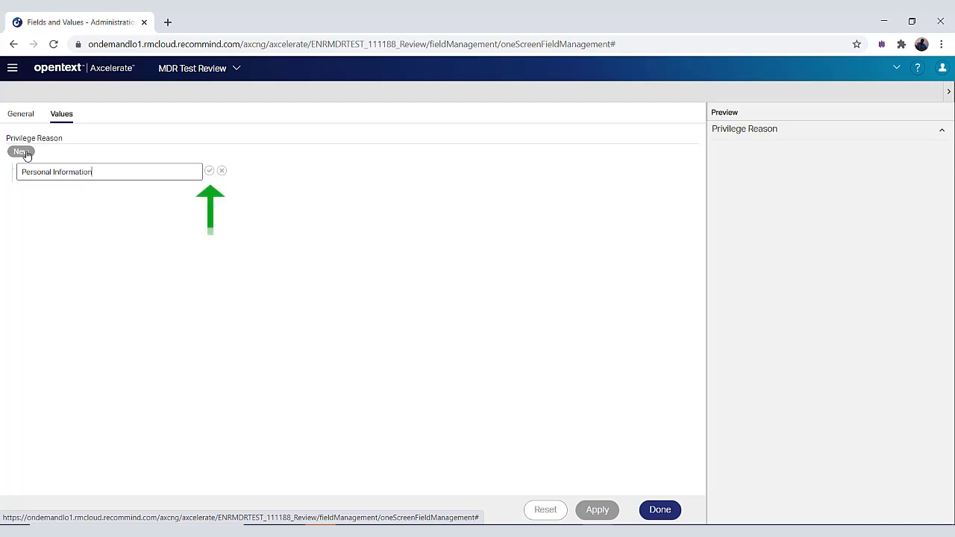
{"action": "left_click", "coordinate": [210, 172]}
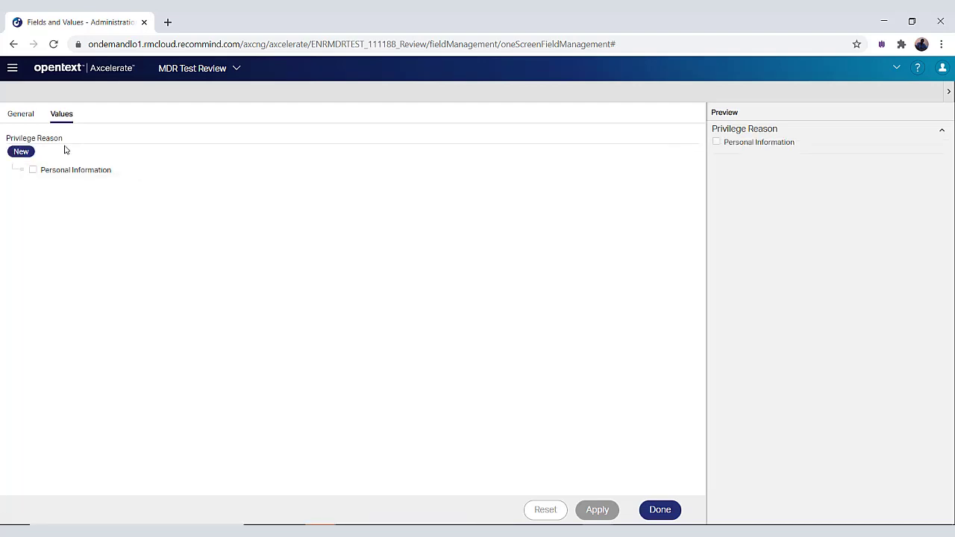
{"action": "left_click", "coordinate": [24, 151]}
{"action": "type", "text": "Social"}
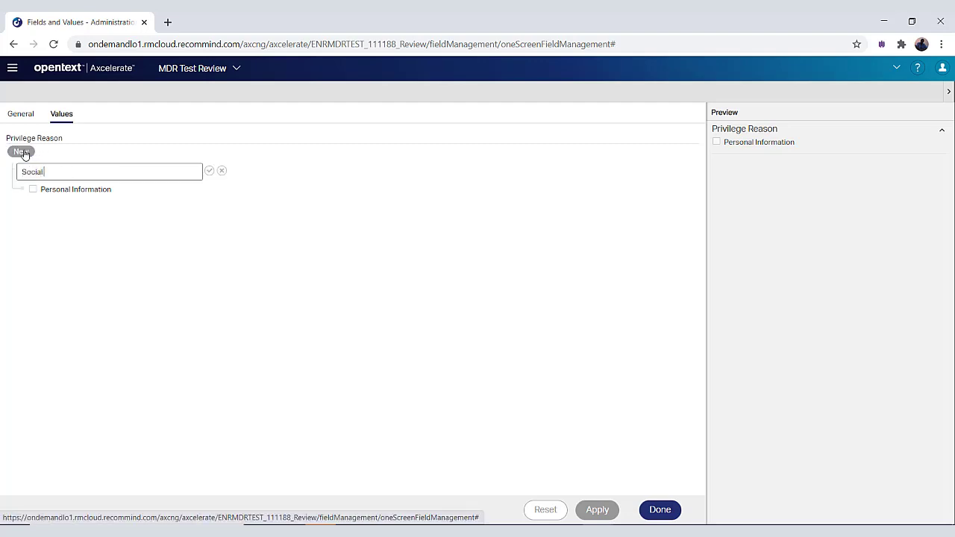
{"action": "type", "text": " Security Number"}
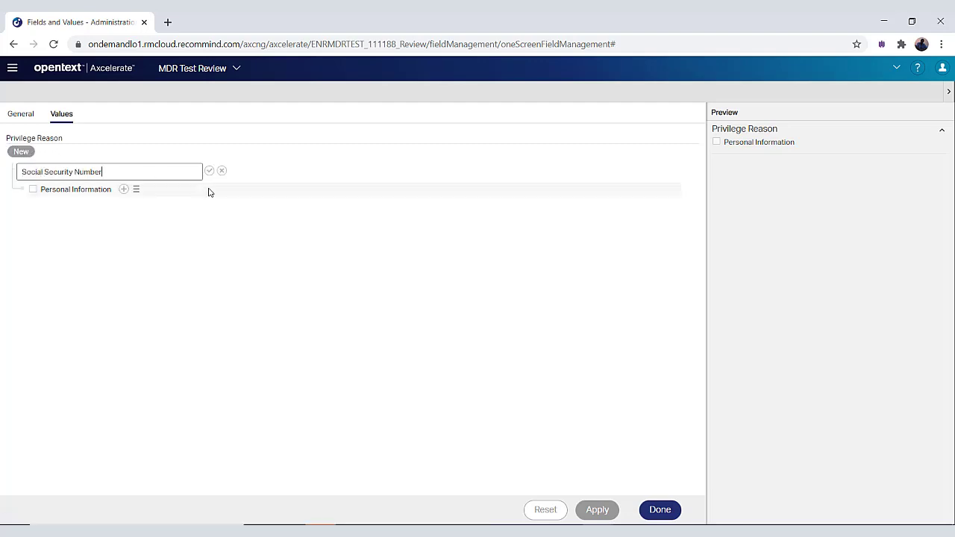
{"action": "left_click", "coordinate": [209, 172]}
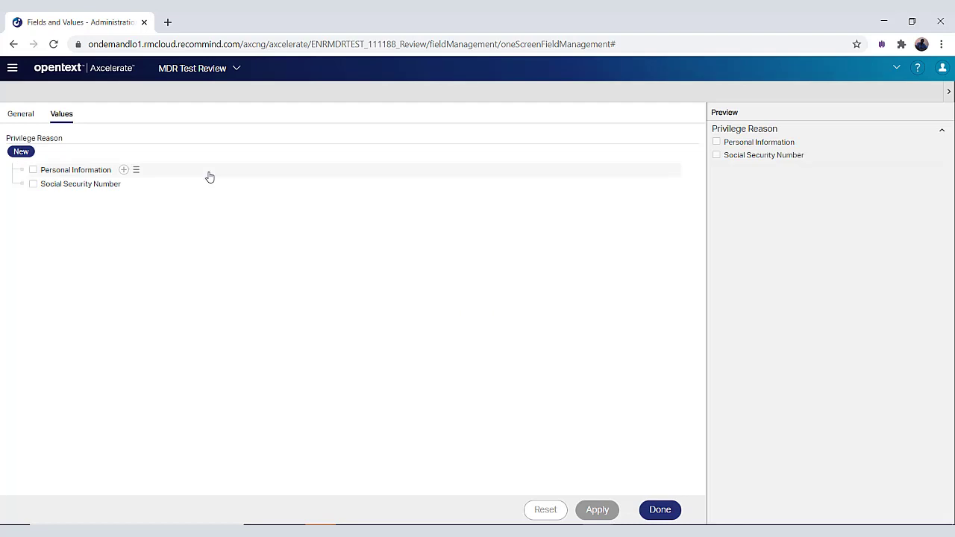
{"action": "left_click", "coordinate": [27, 154]}
{"action": "type", "text": "CC Number"}
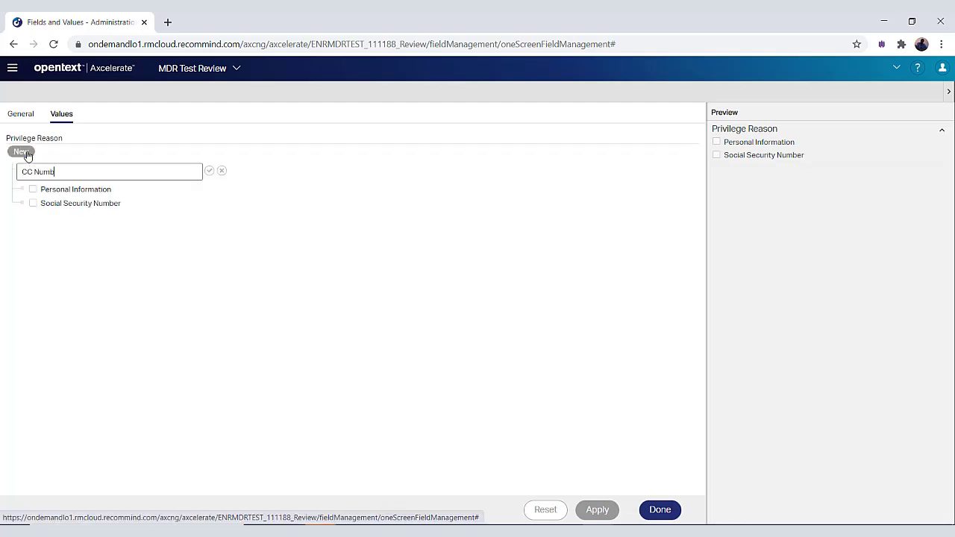
{"action": "left_click", "coordinate": [209, 172]}
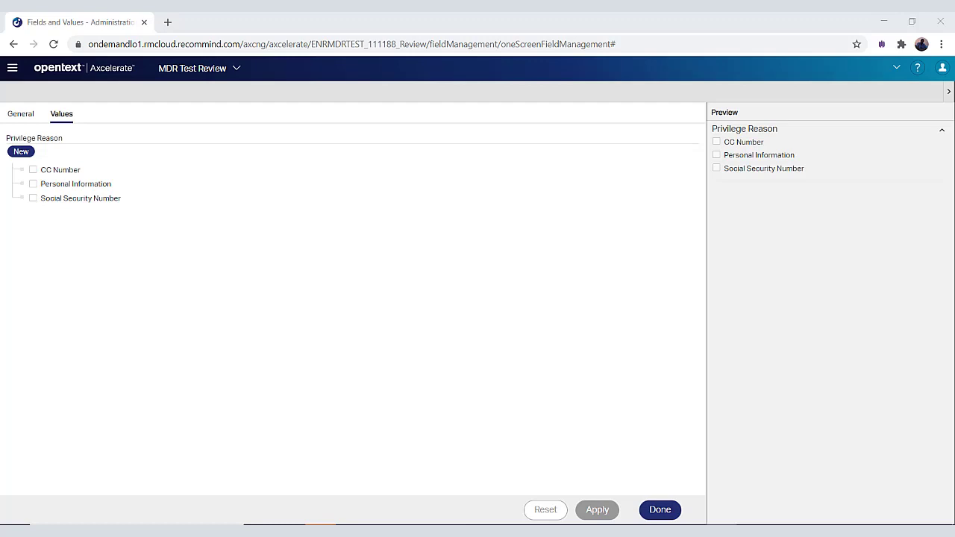
Step: Move CC Number to the end of the Privilege Reason values, then save and close the field
{"action": "mouse_move", "coordinate": [56, 167]}
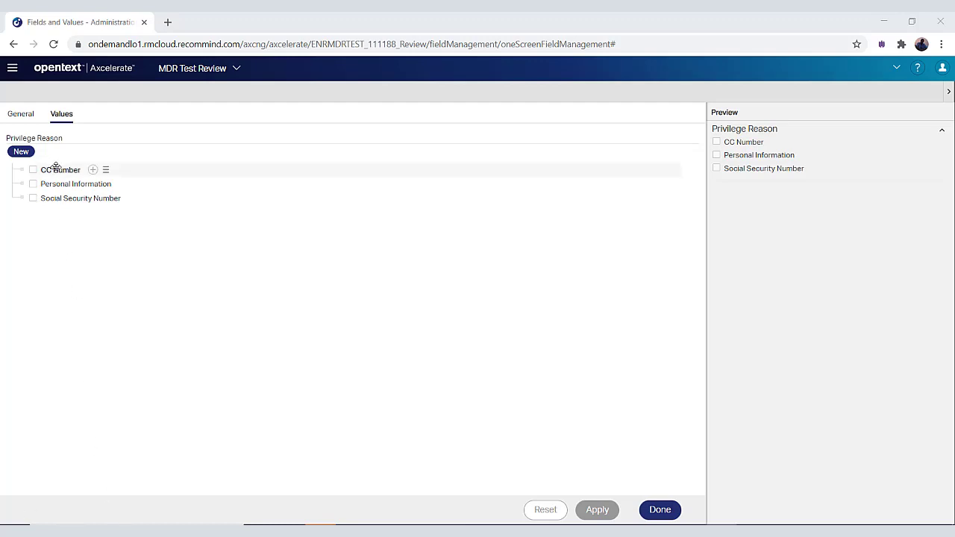
{"action": "left_click_drag", "start_coordinate": [57, 169], "coordinate": [58, 206]}
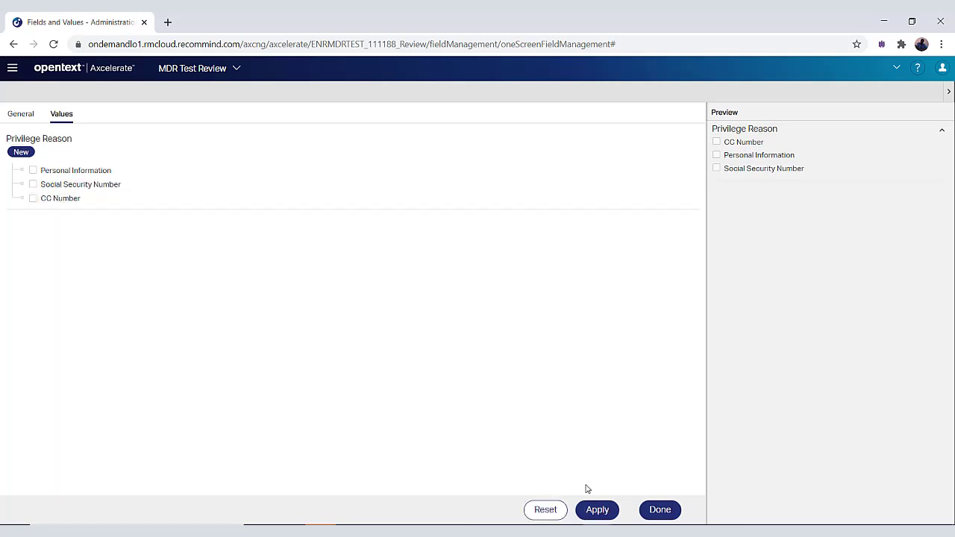
{"action": "left_click", "coordinate": [594, 509]}
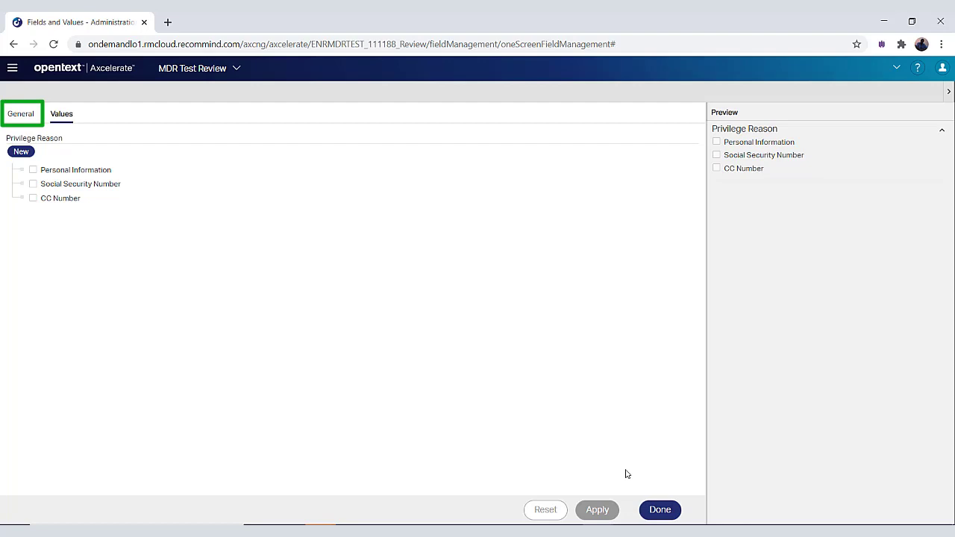
{"action": "left_click", "coordinate": [659, 510]}
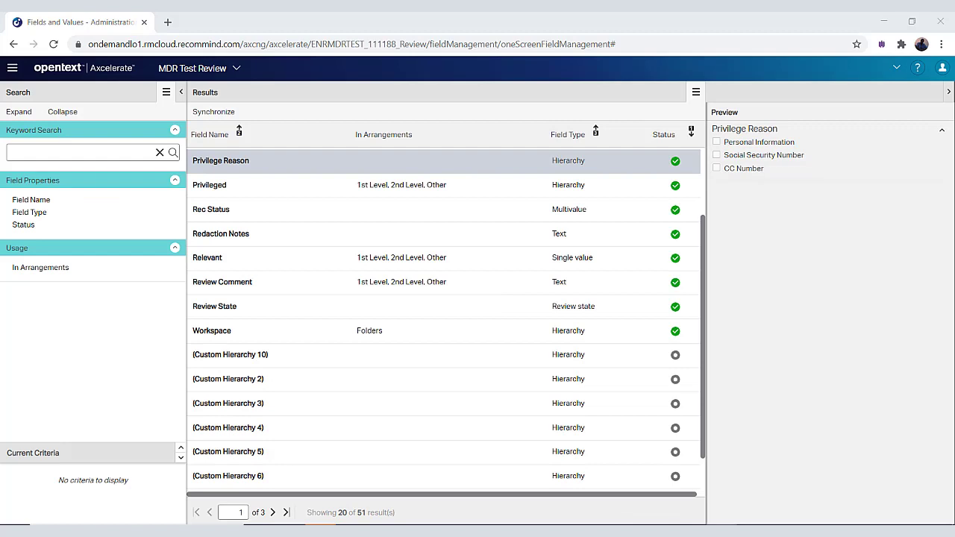